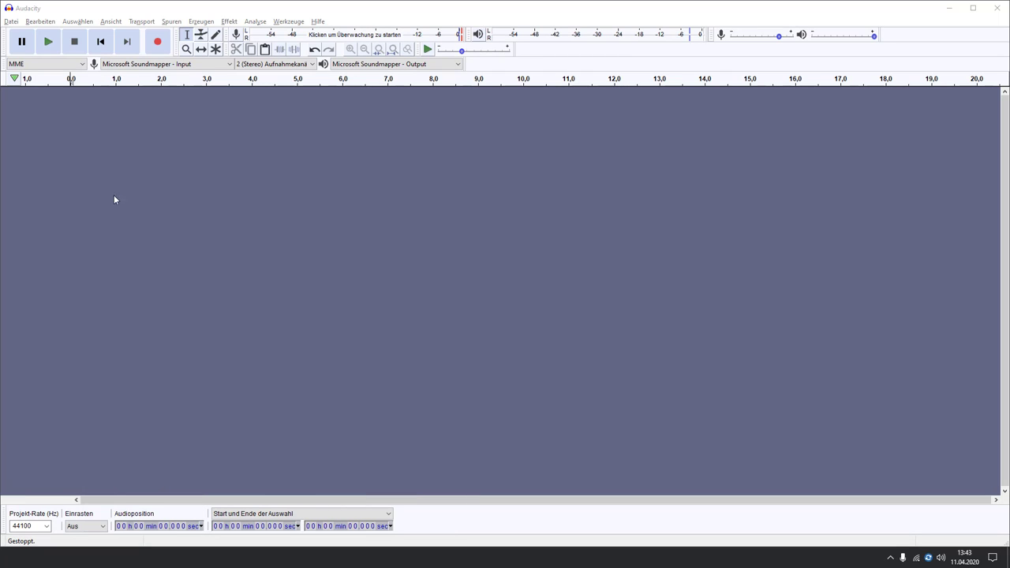
Set the recording device to Mikrofon (4- H4) and the playback device to Kopfhörer (4- H4).
{"action": "left_click", "coordinate": [219, 67]}
{"action": "left_click", "coordinate": [201, 82]}
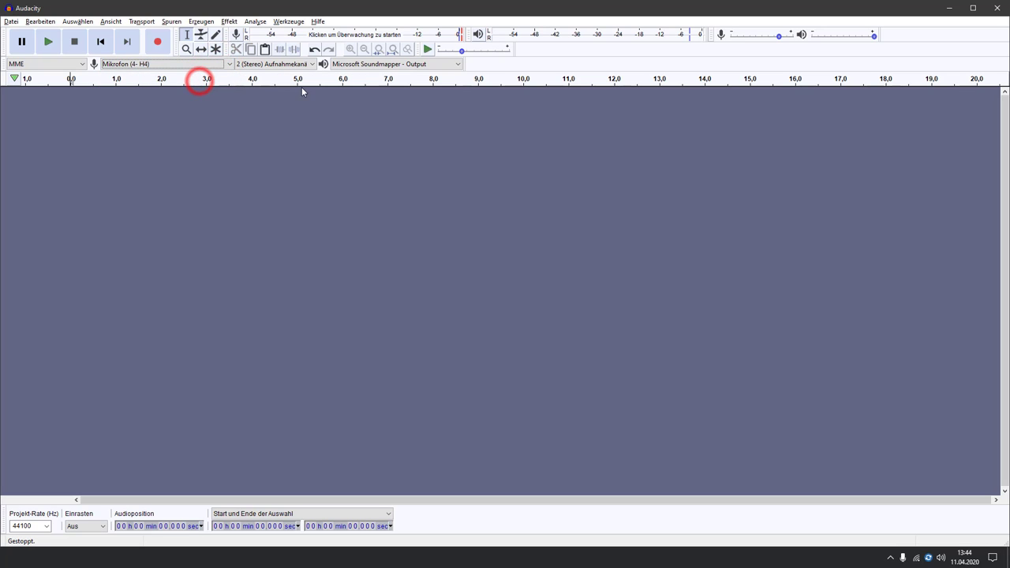
{"action": "left_click", "coordinate": [353, 65]}
{"action": "left_click", "coordinate": [356, 82]}
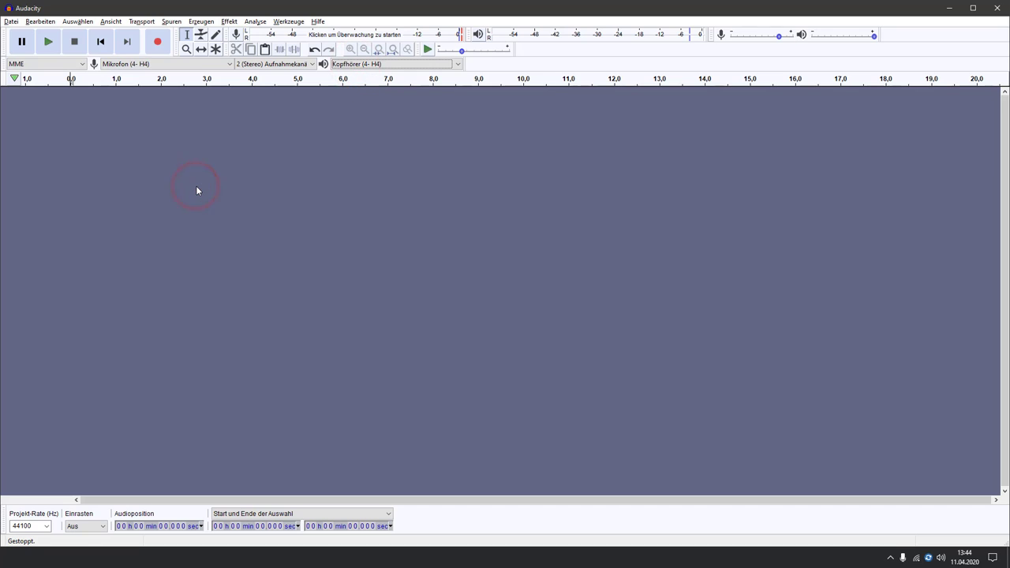
Open the audio file Aufnahme01.wav from the Musik folder.
{"action": "left_click", "coordinate": [10, 22]}
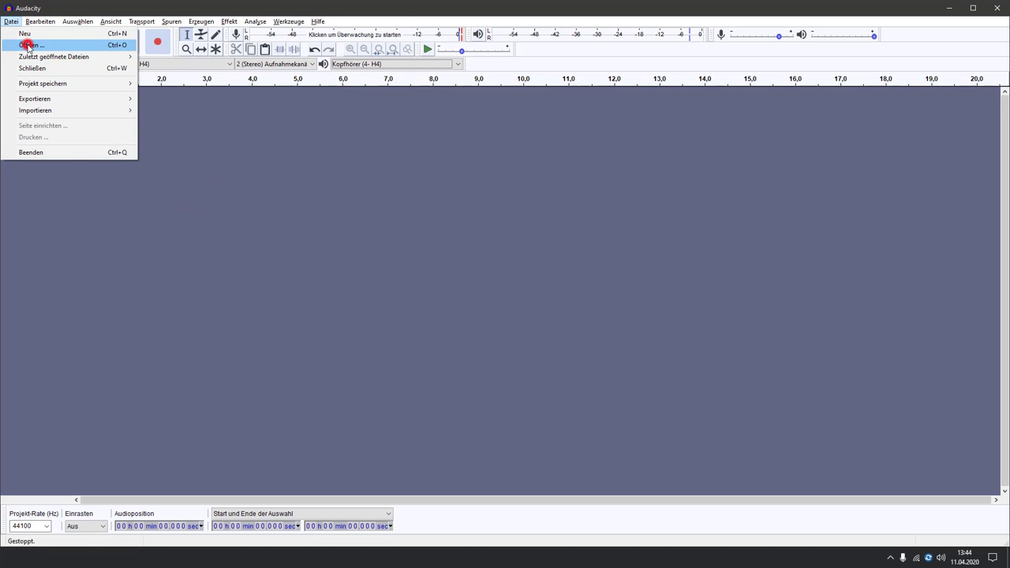
{"action": "left_click", "coordinate": [27, 46]}
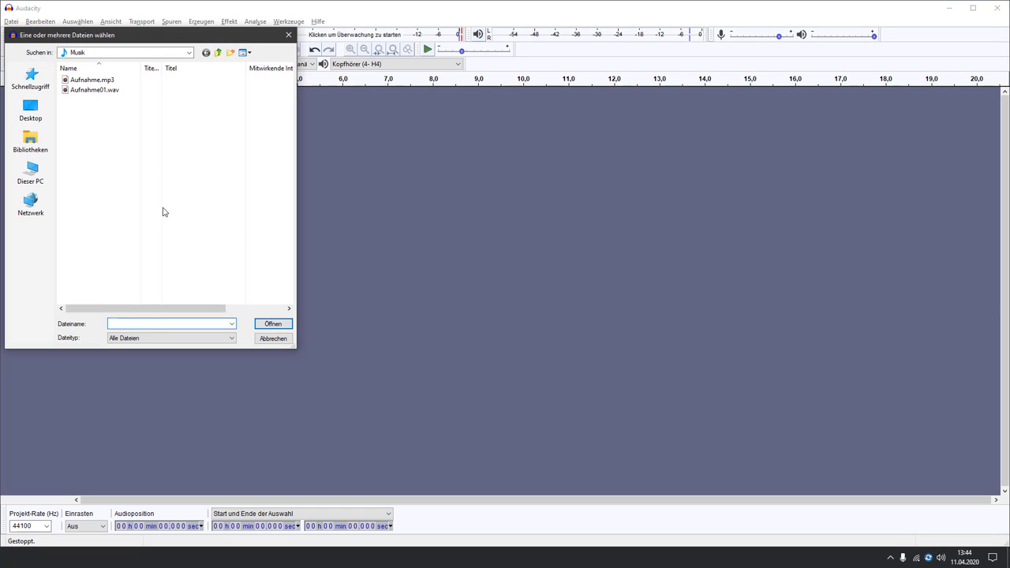
{"action": "double_click", "coordinate": [82, 90]}
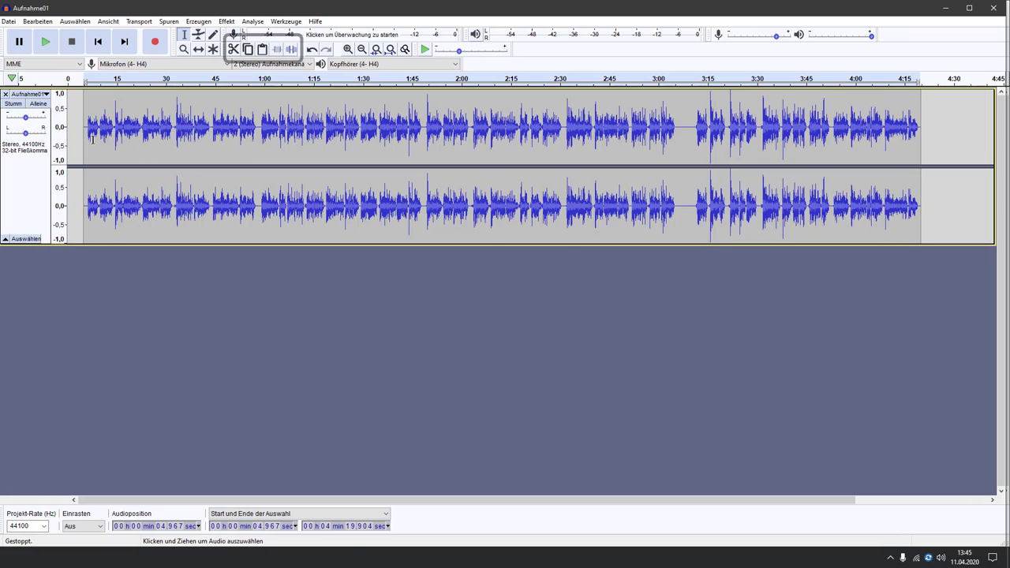
Copy the opening passage from about 5 to 14 s and paste it at about 3:05 in the same track.
{"action": "left_click_drag", "start_coordinate": [83, 128], "coordinate": [113, 130]}
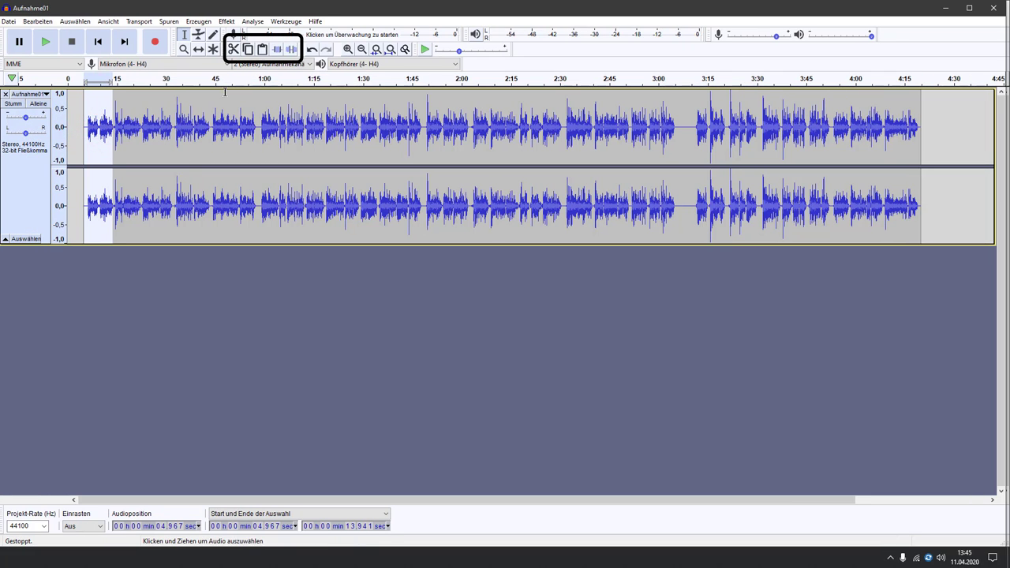
{"action": "left_click", "coordinate": [248, 49]}
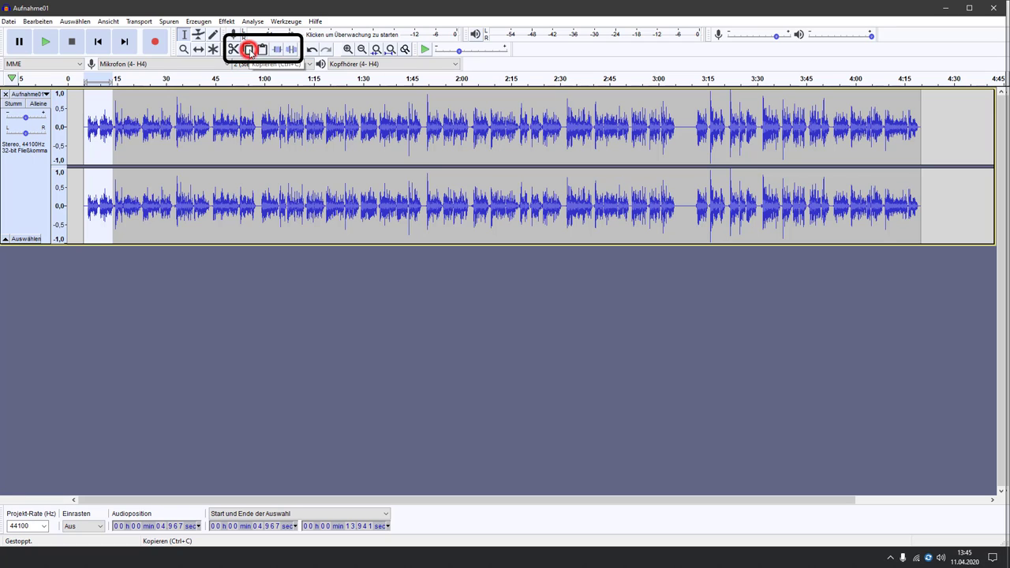
{"action": "left_click", "coordinate": [675, 129]}
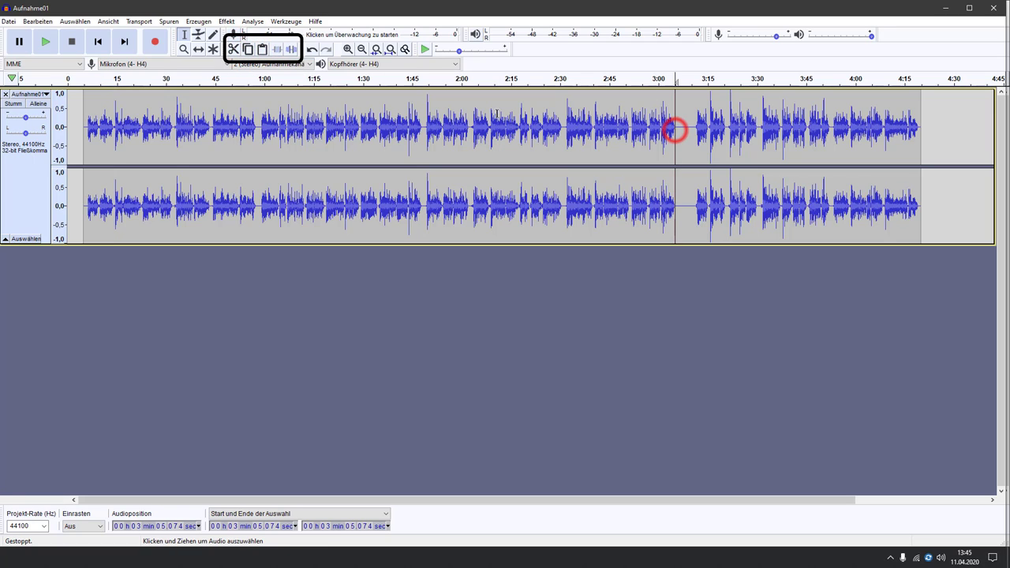
{"action": "left_click", "coordinate": [263, 50]}
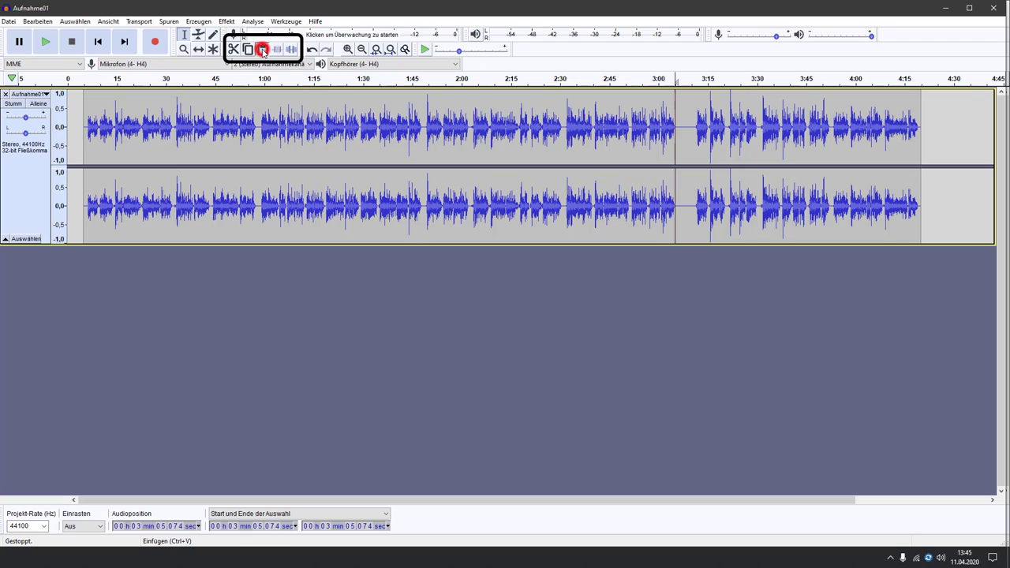
{"action": "left_click", "coordinate": [423, 335]}
Add a new stereo track below the recording and place the cursor in it at about 1:00.
{"action": "left_click", "coordinate": [170, 22]}
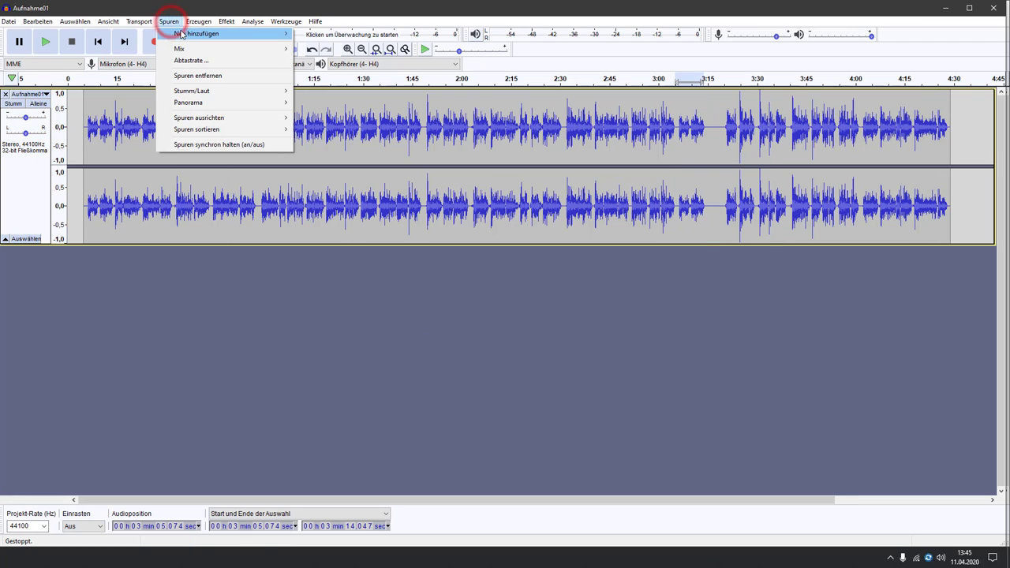
{"action": "mouse_move", "coordinate": [178, 33]}
{"action": "left_click", "coordinate": [322, 44]}
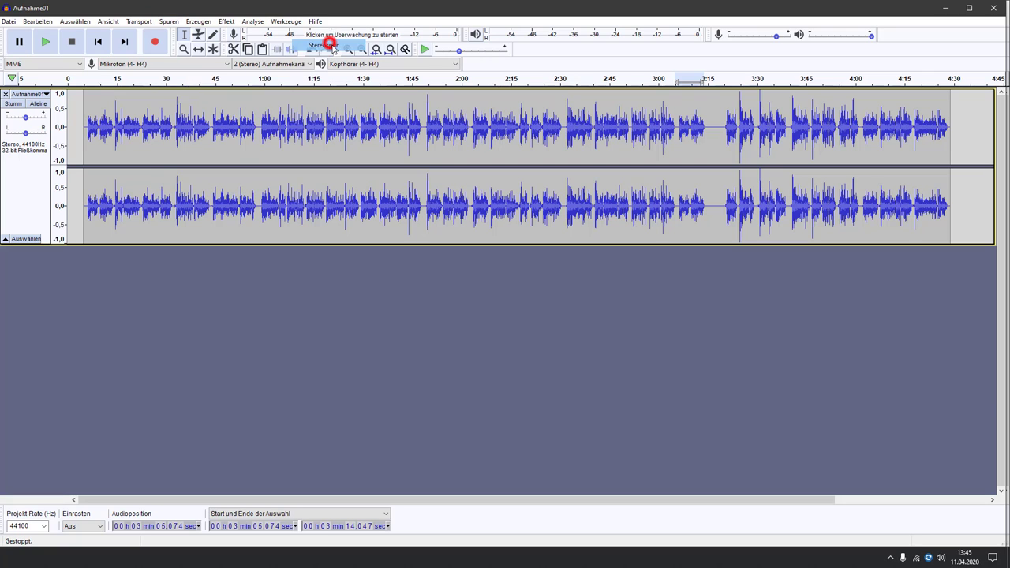
{"action": "left_click", "coordinate": [266, 278]}
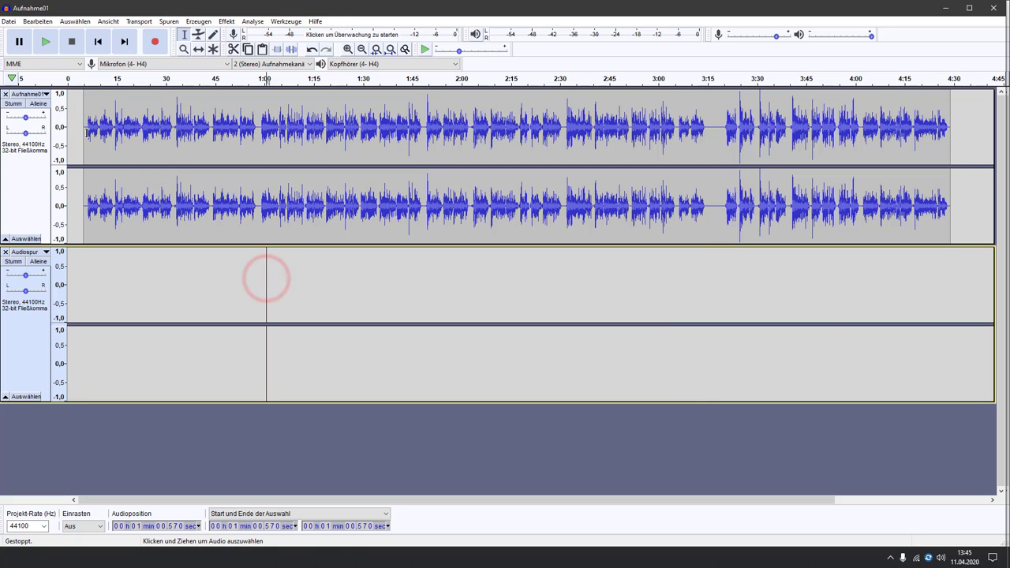
Copy the passage from about 6 to 32.5 s into the new track at about 8.8 s and shift the pasted clip along the timeline.
{"action": "left_click_drag", "start_coordinate": [87, 130], "coordinate": [174, 139]}
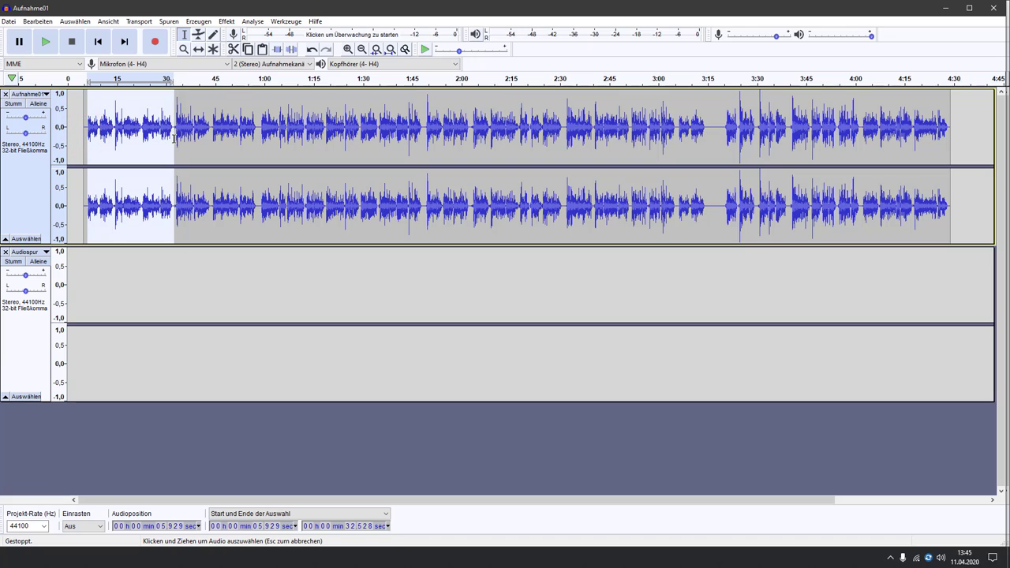
{"action": "left_click", "coordinate": [97, 307]}
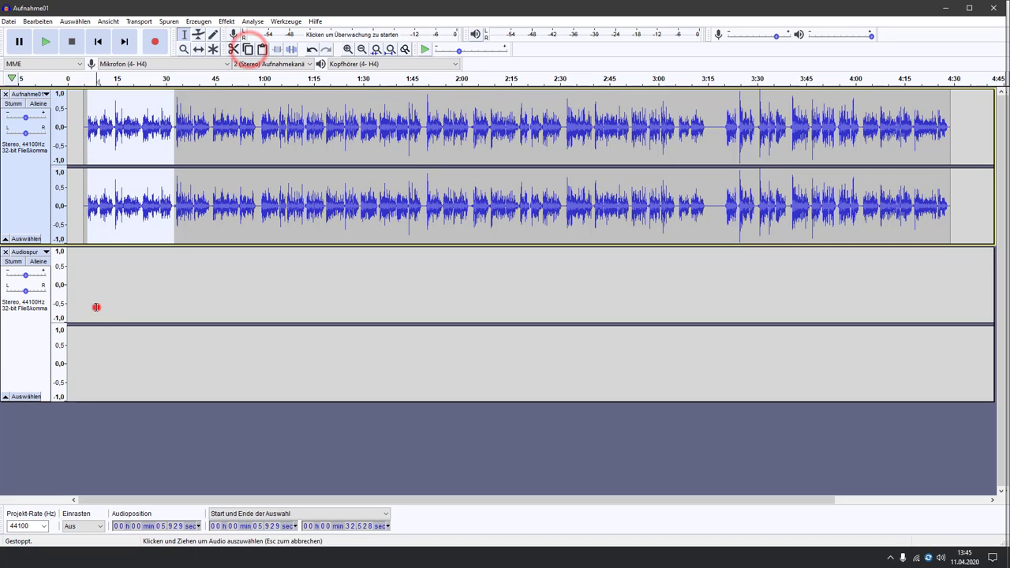
{"action": "key", "text": "ctrl+v"}
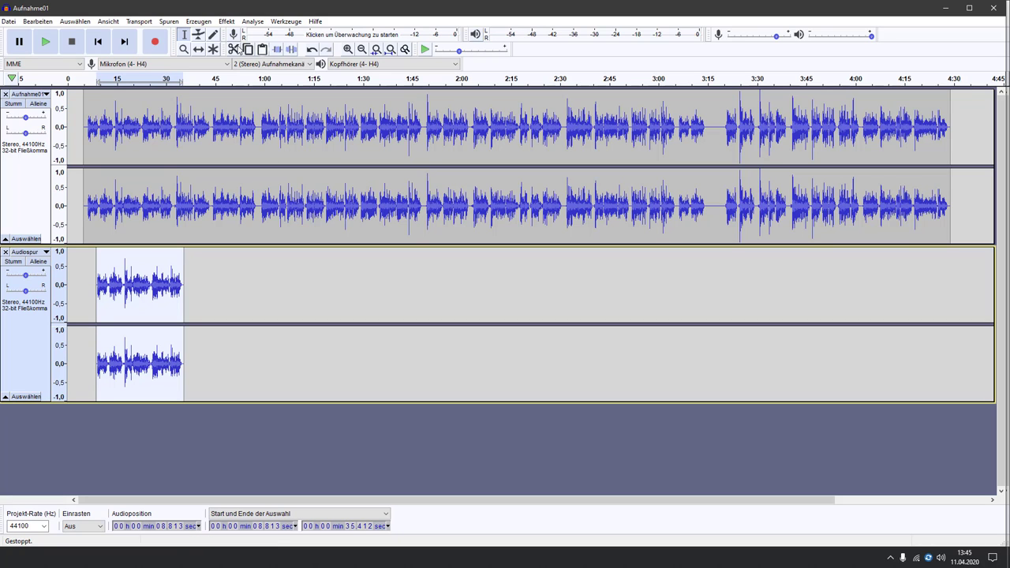
{"action": "left_click", "coordinate": [198, 49]}
{"action": "left_click_drag", "start_coordinate": [139, 364], "coordinate": [285, 363]}
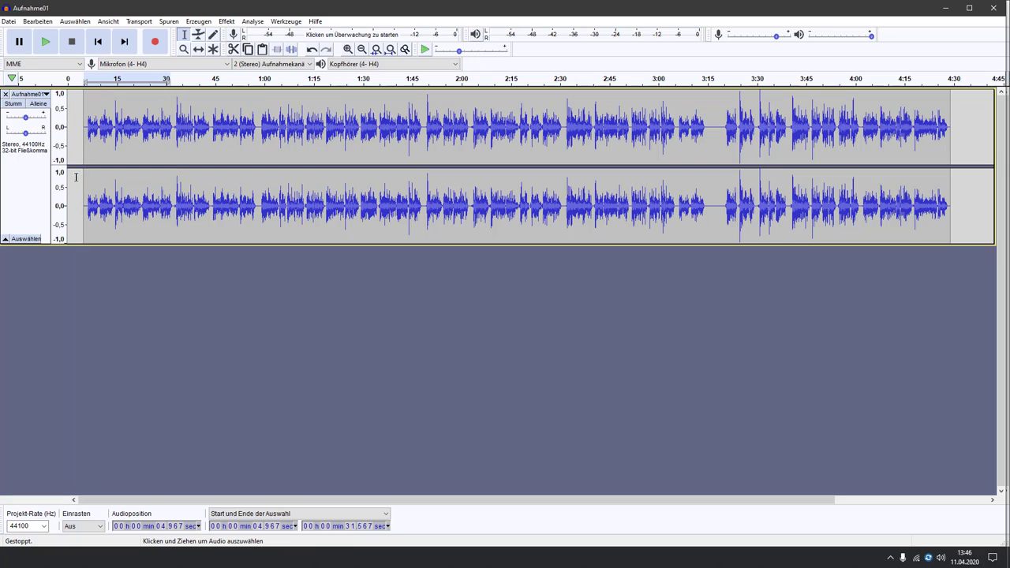
Select the whole recording and shape a Filterkurve that cuts frequencies below about 60 Hz and above about 10000 Hz.
{"action": "left_click_drag", "start_coordinate": [82, 179], "coordinate": [952, 168]}
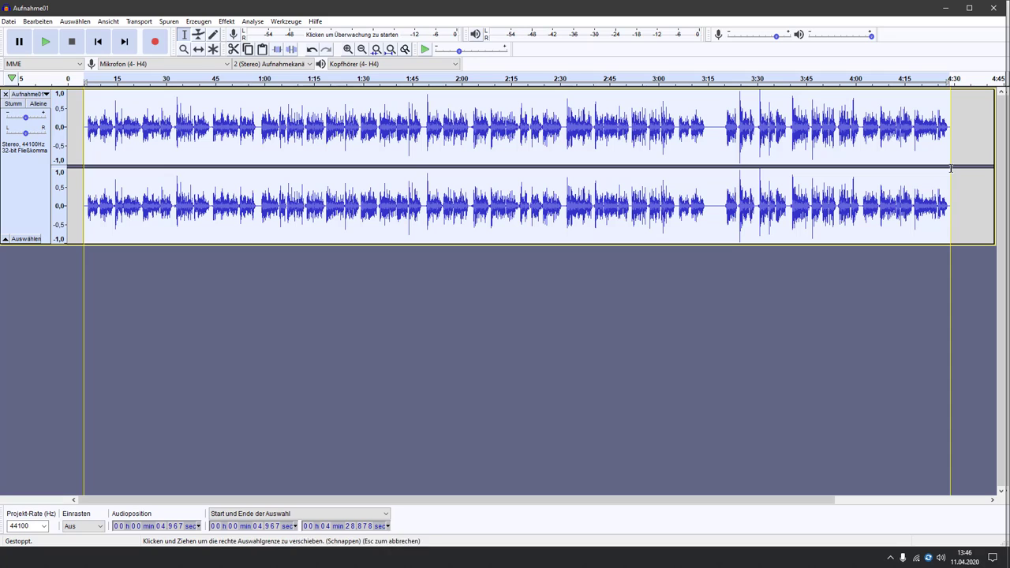
{"action": "left_click", "coordinate": [227, 21]}
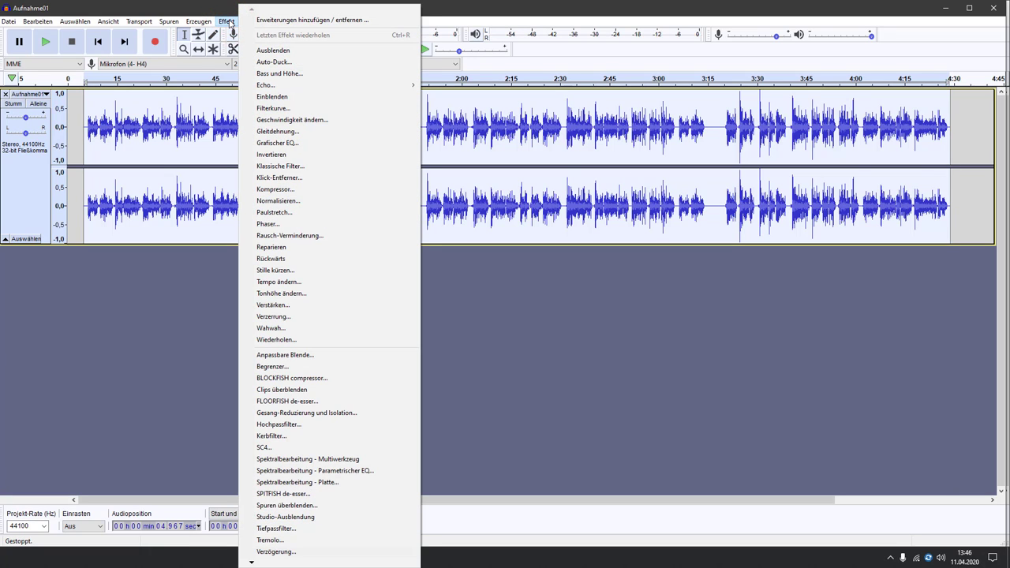
{"action": "left_click", "coordinate": [285, 109]}
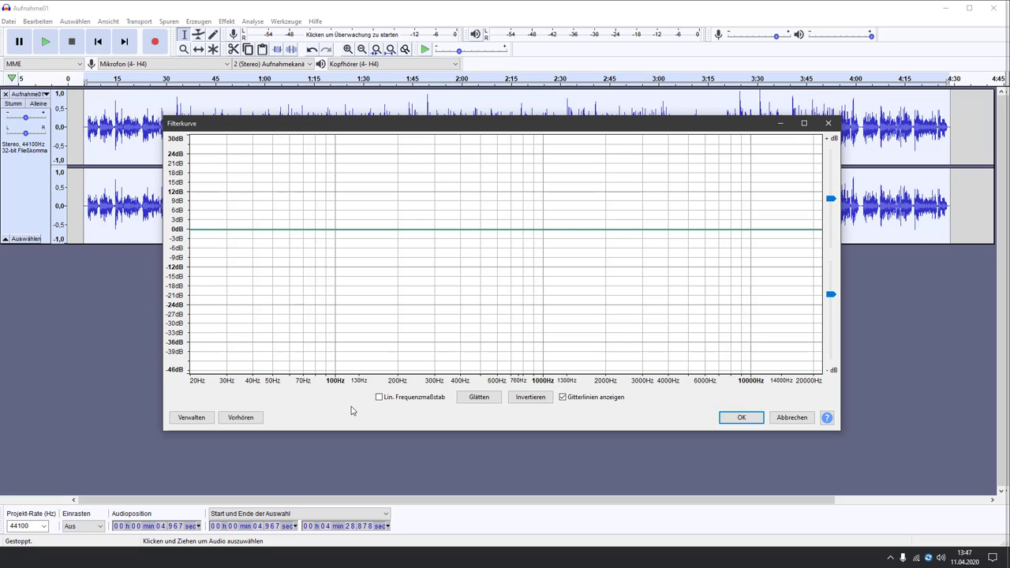
{"action": "left_click", "coordinate": [283, 230]}
{"action": "left_click", "coordinate": [274, 230]}
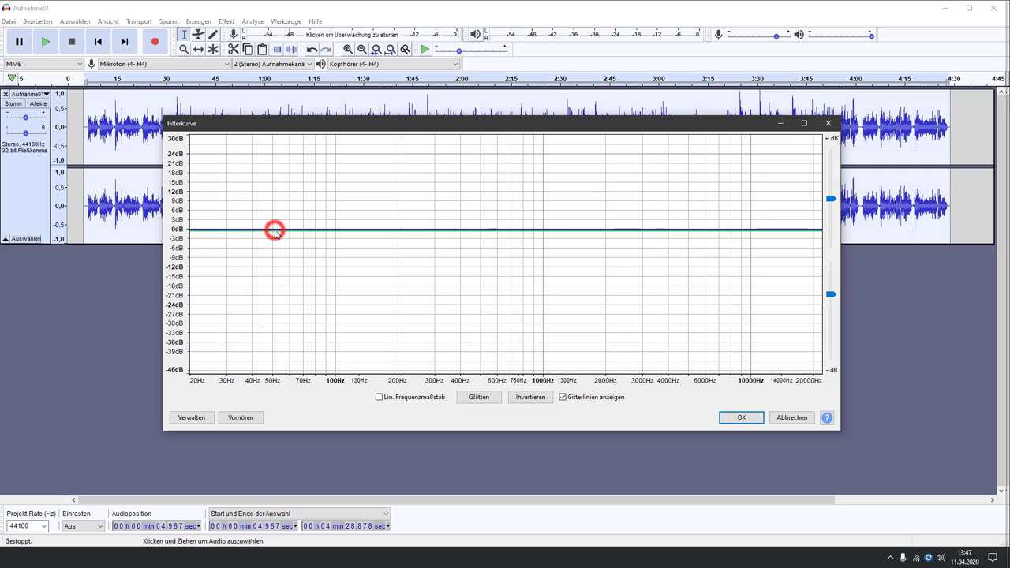
{"action": "left_click_drag", "start_coordinate": [275, 230], "coordinate": [271, 381]}
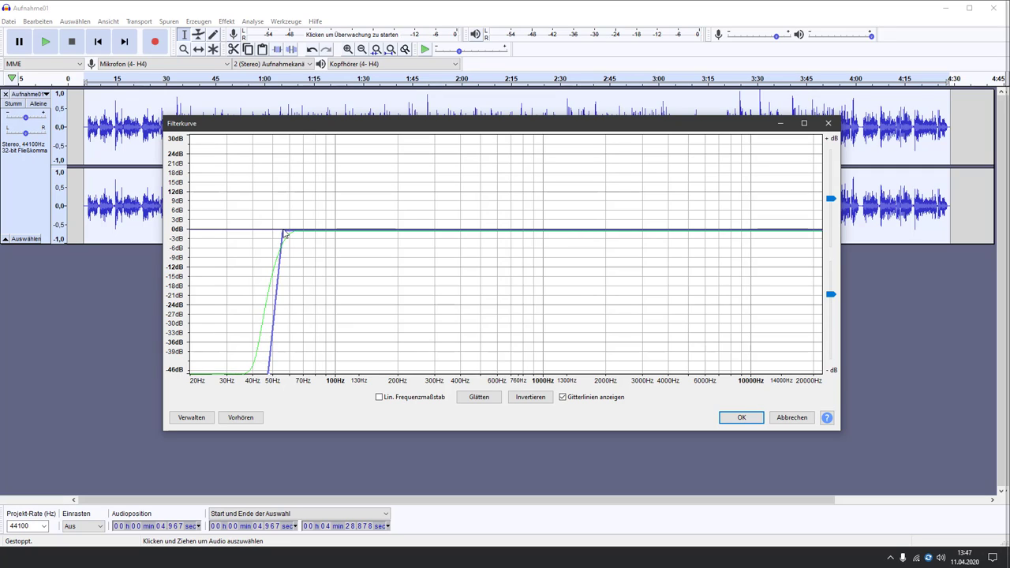
{"action": "left_click_drag", "start_coordinate": [283, 230], "coordinate": [288, 229]}
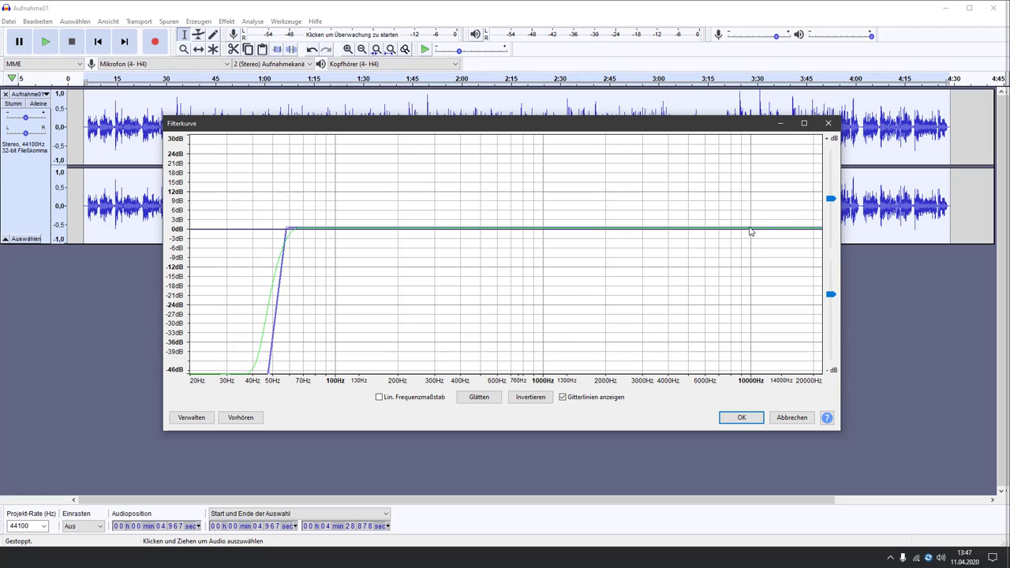
{"action": "left_click_drag", "start_coordinate": [750, 229], "coordinate": [765, 376]}
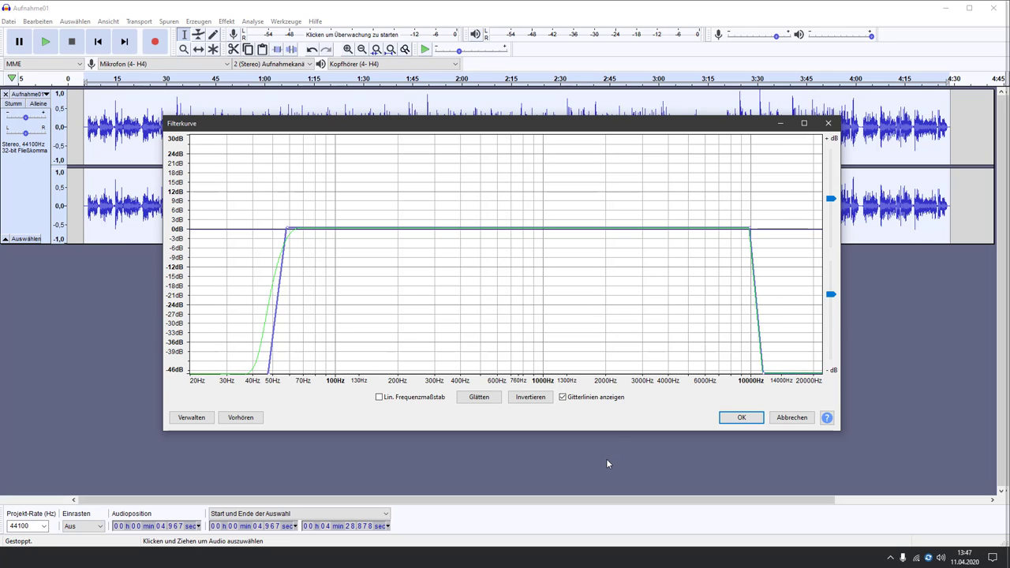
Add narrow boosts of about 4 dB at roughly 190 Hz and 3000 Hz to the filter curve and apply it.
{"action": "left_click_drag", "start_coordinate": [387, 231], "coordinate": [401, 230]}
{"action": "left_click", "coordinate": [396, 225]}
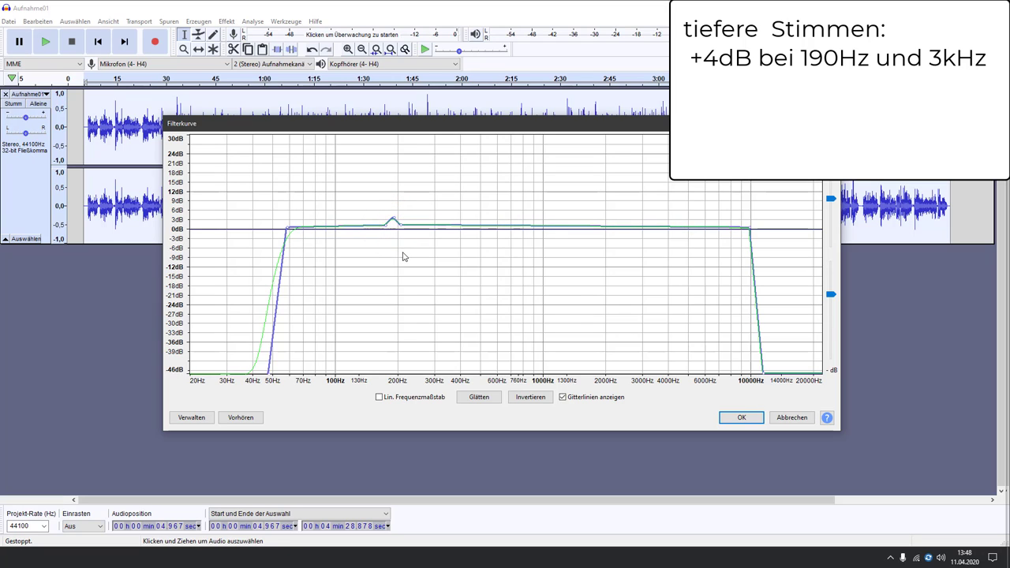
{"action": "left_click_drag", "start_coordinate": [636, 231], "coordinate": [644, 220]}
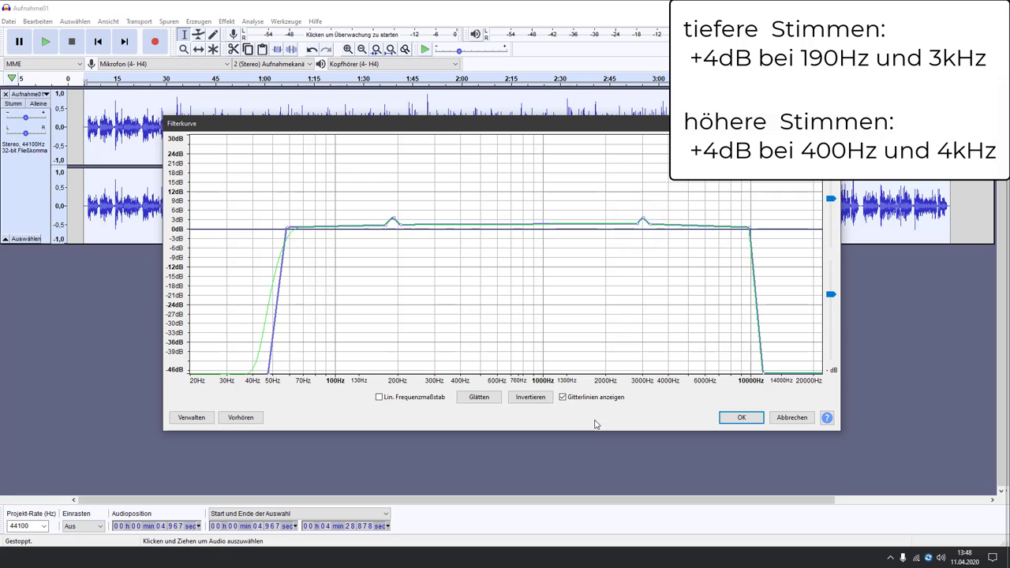
{"action": "left_click", "coordinate": [739, 418]}
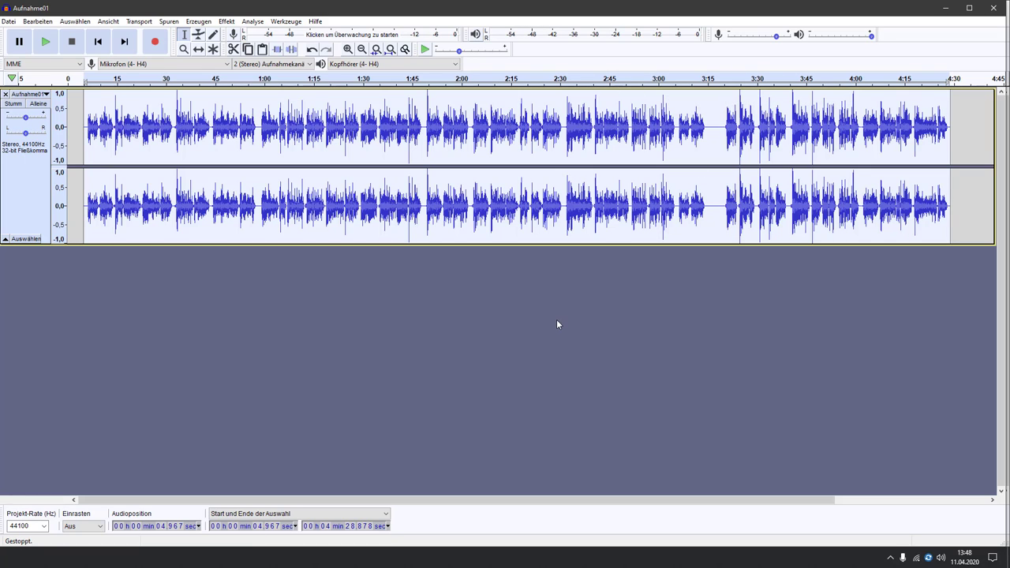
Apply the Begrenzer effect to the recording with type Harte Begrenzung and a limit of -3 dB.
{"action": "left_click", "coordinate": [225, 21]}
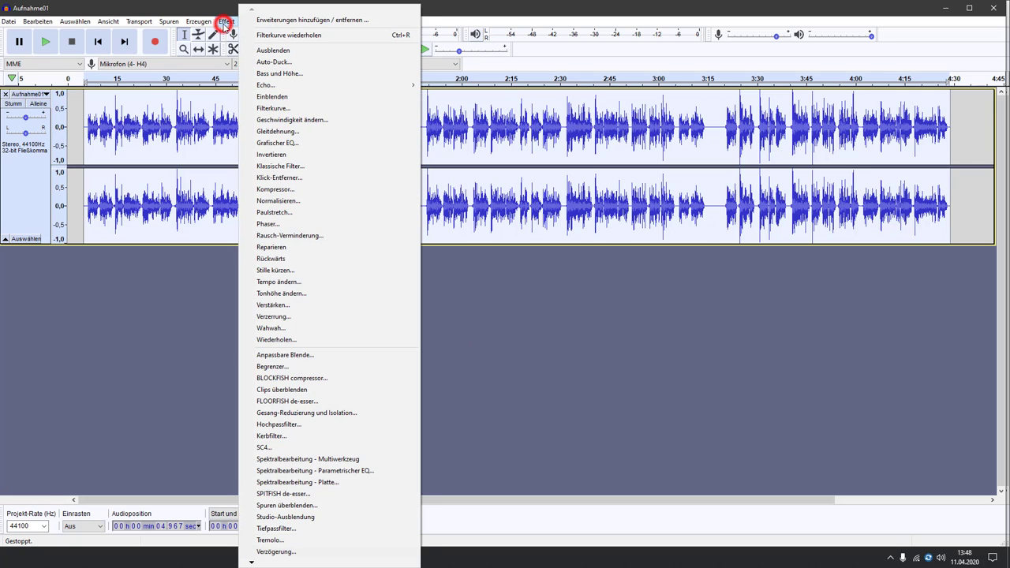
{"action": "left_click", "coordinate": [294, 367]}
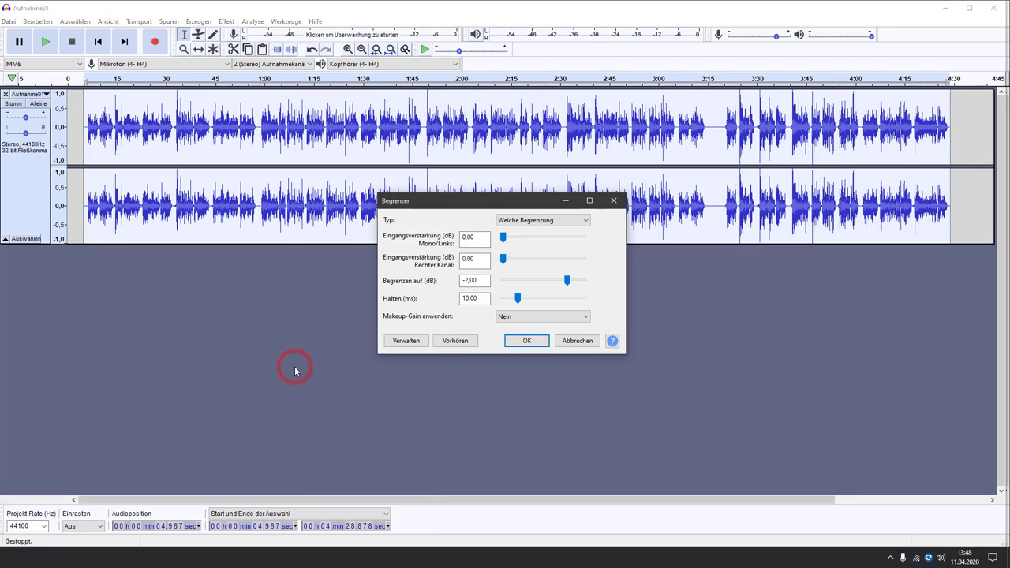
{"action": "left_click", "coordinate": [471, 280]}
{"action": "key", "text": "BackSpace"}
{"action": "type", "text": "3"}
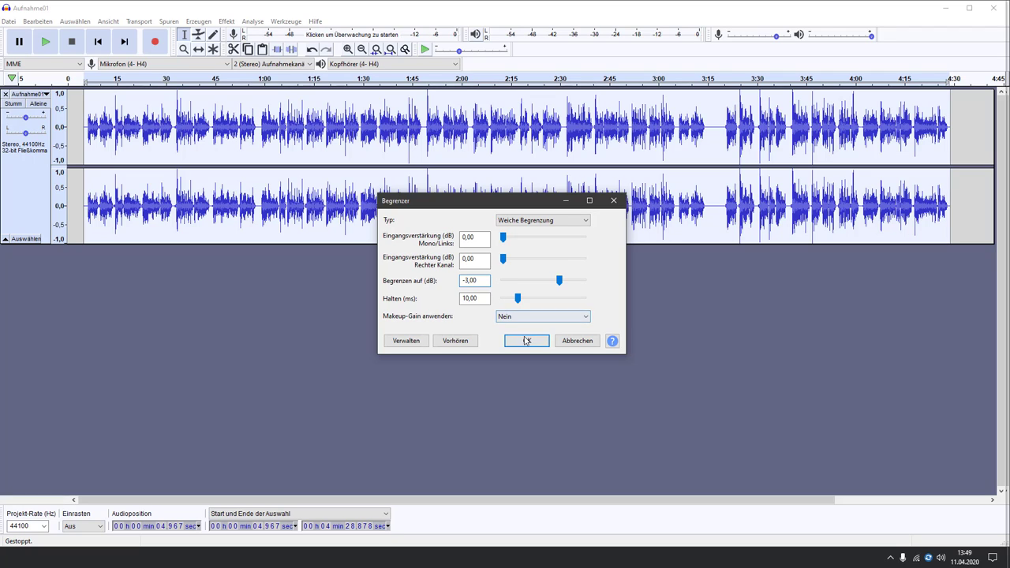
{"action": "left_click", "coordinate": [548, 220]}
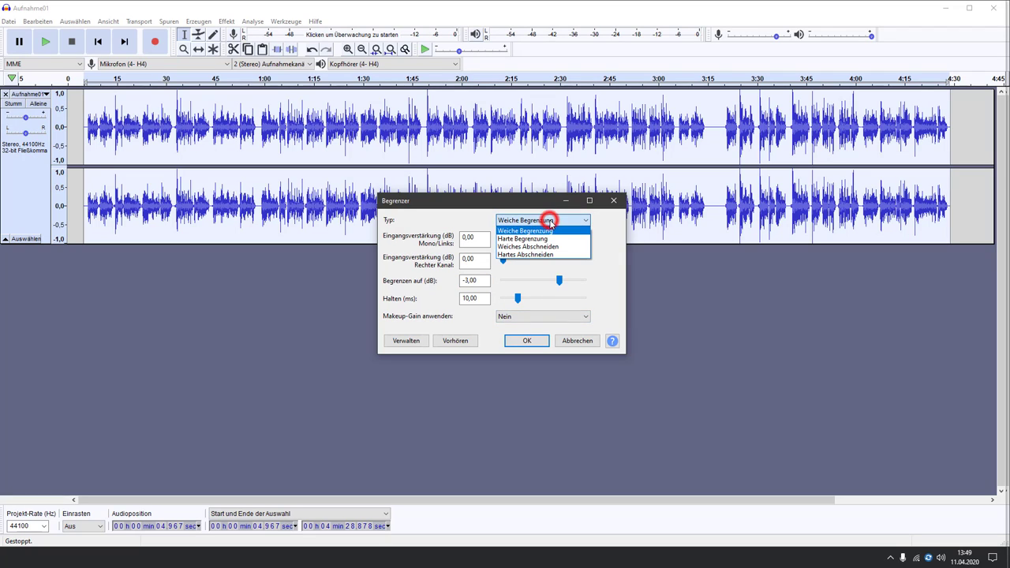
{"action": "left_click", "coordinate": [550, 237]}
{"action": "left_click", "coordinate": [539, 337]}
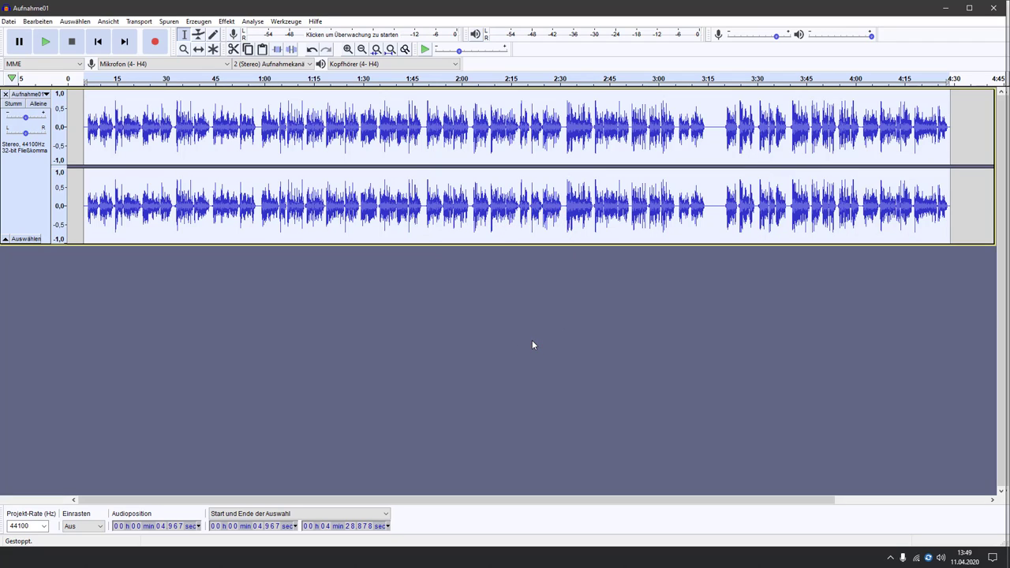
Normalize the recording's peak amplitude to 0,0 dB with DC offset removal enabled.
{"action": "left_click", "coordinate": [226, 21]}
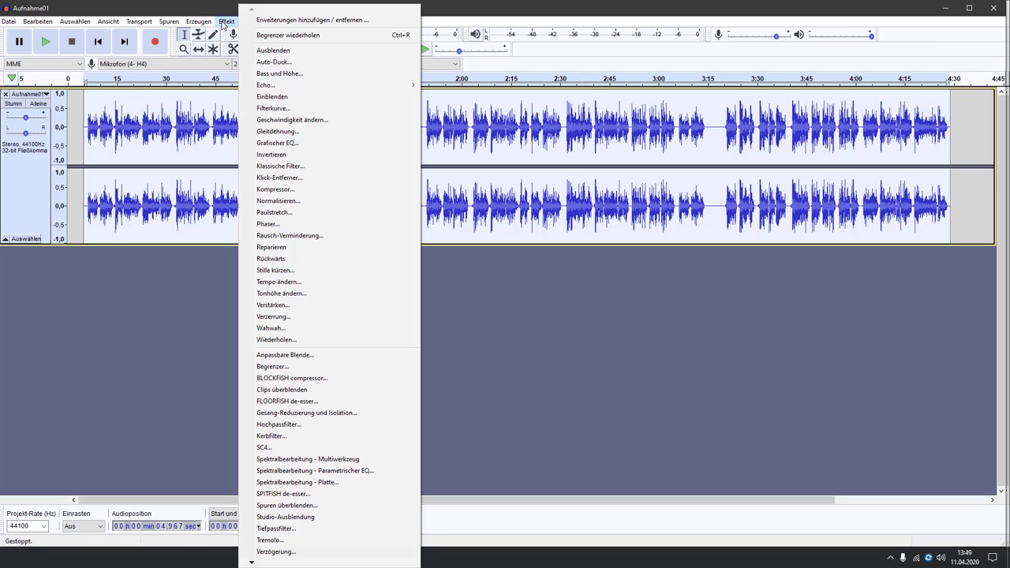
{"action": "left_click", "coordinate": [307, 202]}
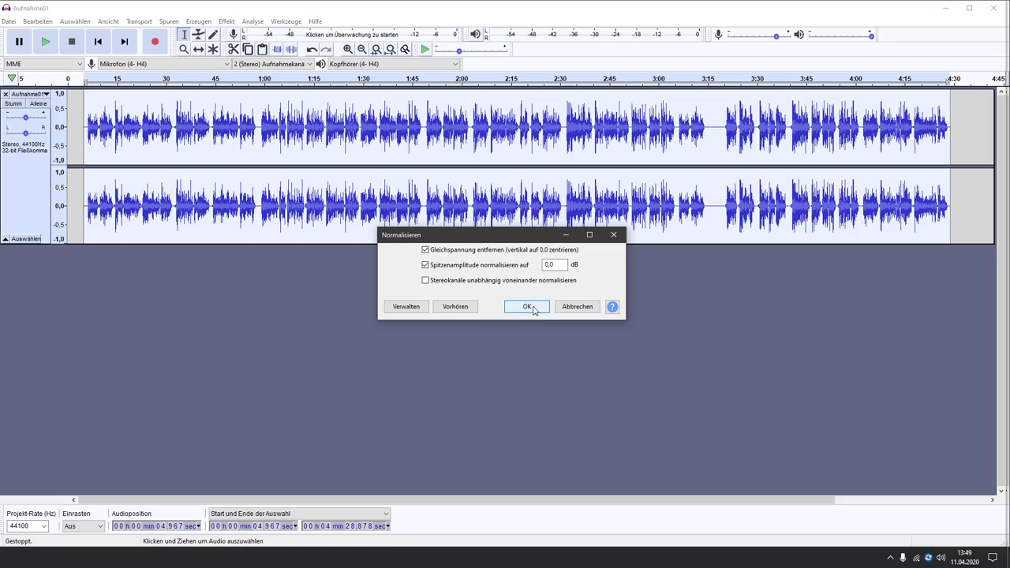
{"action": "left_click", "coordinate": [527, 307]}
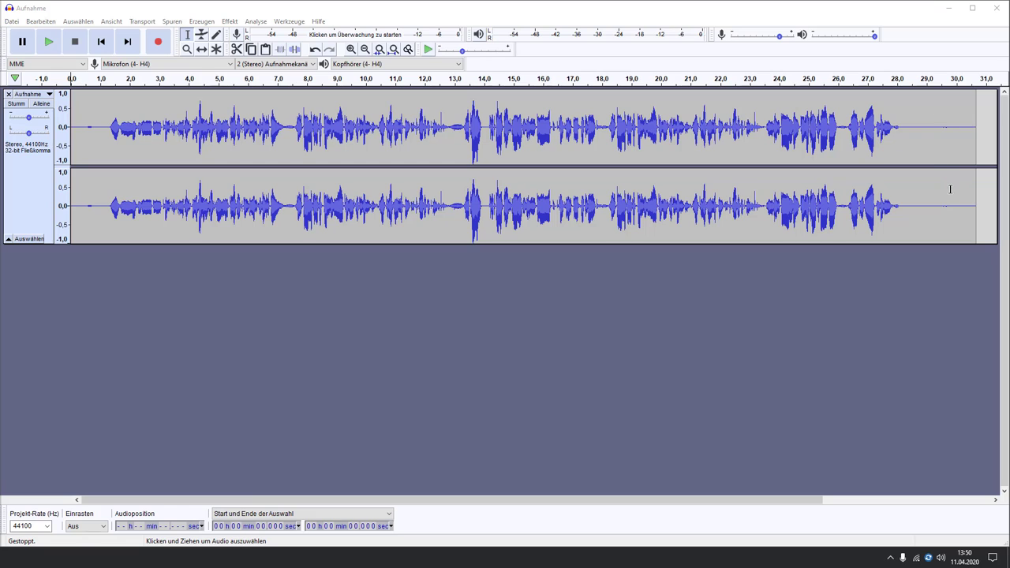
Capture a noise profile for Rausch-Verminderung from the silent passage at about 28.1 to 29.8 s near the recording's end.
{"action": "left_click_drag", "start_coordinate": [901, 126], "coordinate": [952, 134]}
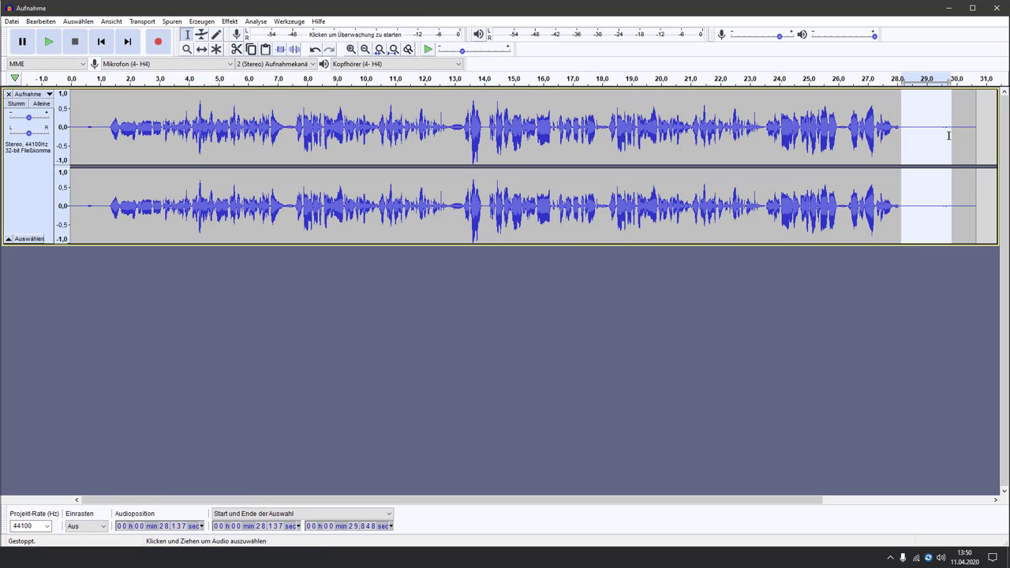
{"action": "key", "text": "space"}
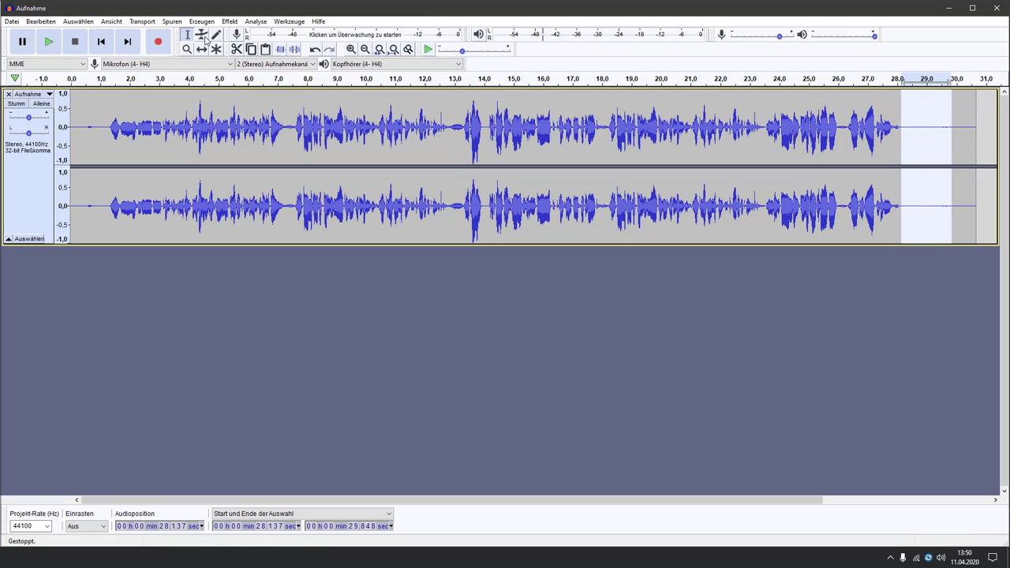
{"action": "left_click", "coordinate": [228, 22]}
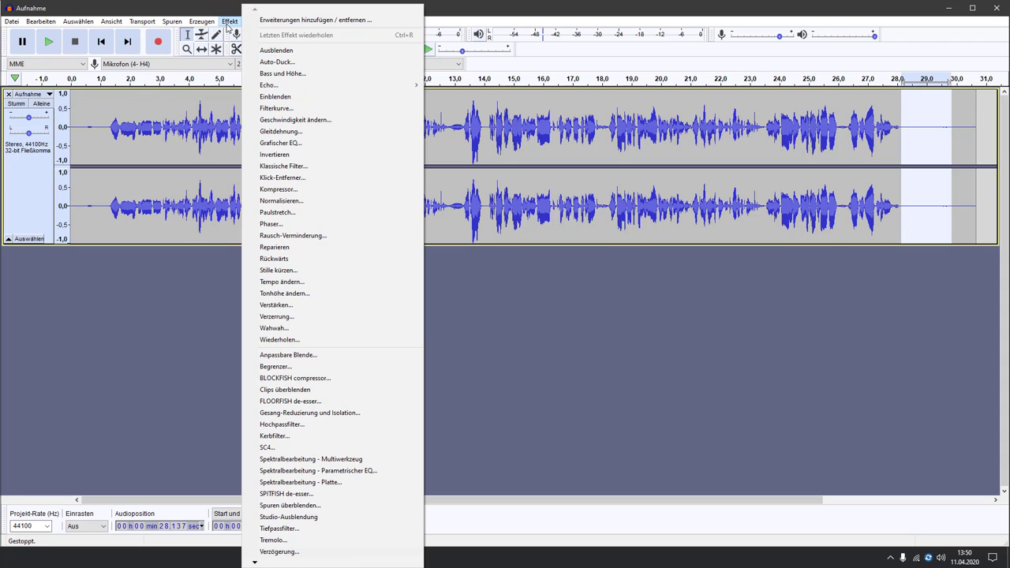
{"action": "left_click", "coordinate": [304, 236]}
{"action": "left_click", "coordinate": [520, 227]}
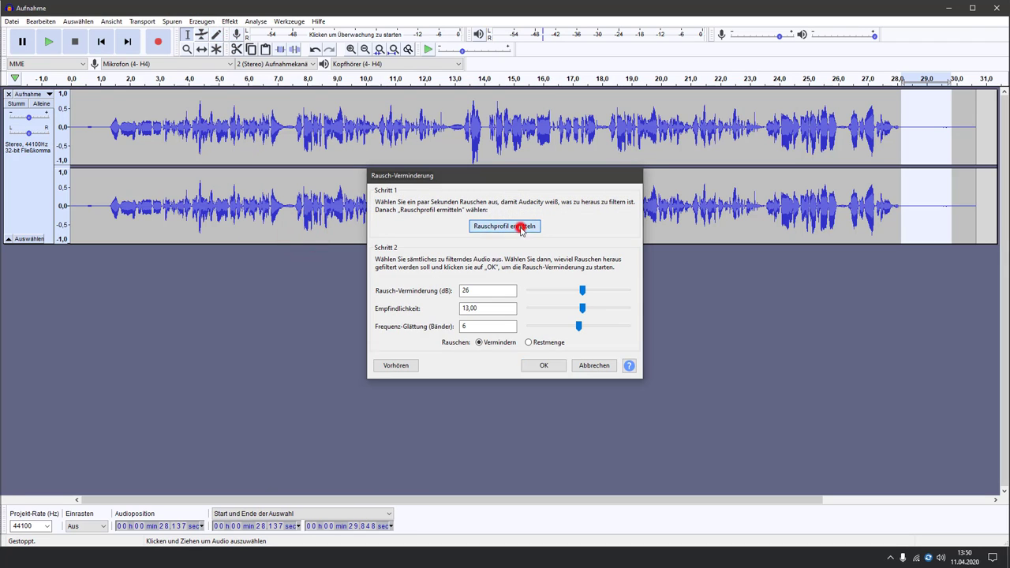
Apply Rausch-Verminderung to nearly the whole recording, from about 0.2 s to its end, with 26 dB reduction, sensitivity 13,00 and 6 smoothing bands.
{"action": "left_click", "coordinate": [501, 134]}
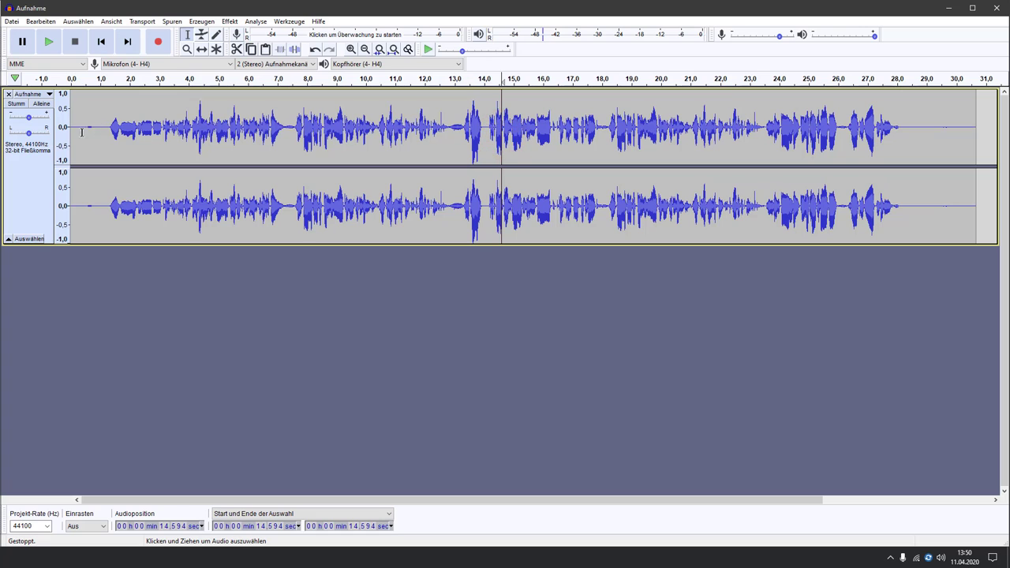
{"action": "left_click_drag", "start_coordinate": [76, 126], "coordinate": [977, 161]}
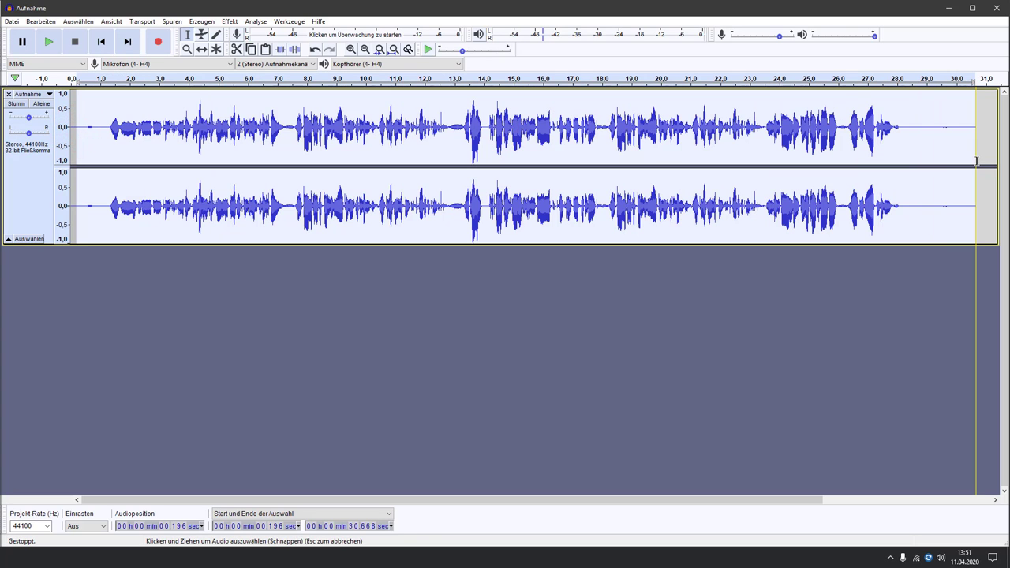
{"action": "left_click", "coordinate": [237, 22]}
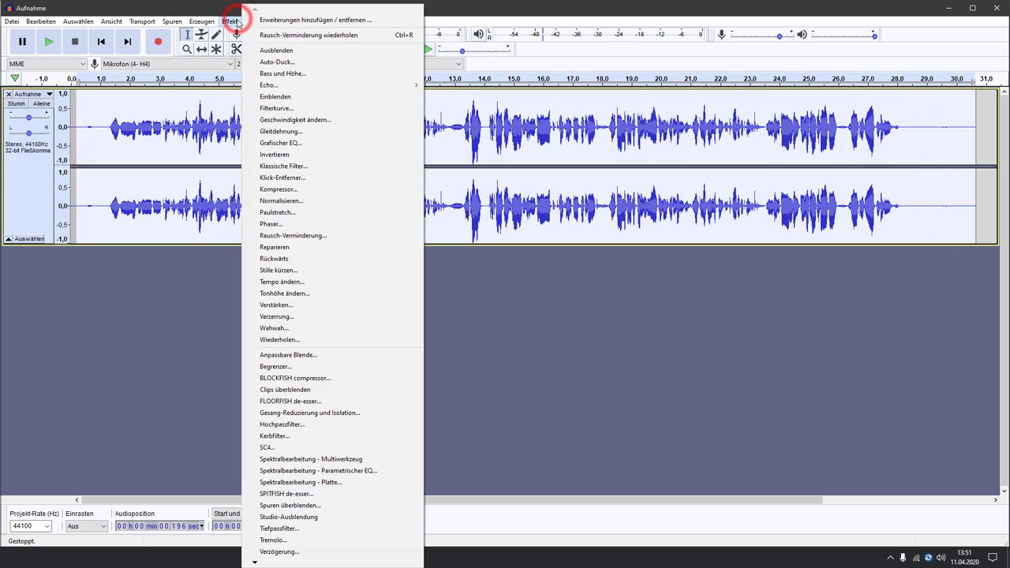
{"action": "left_click", "coordinate": [343, 237]}
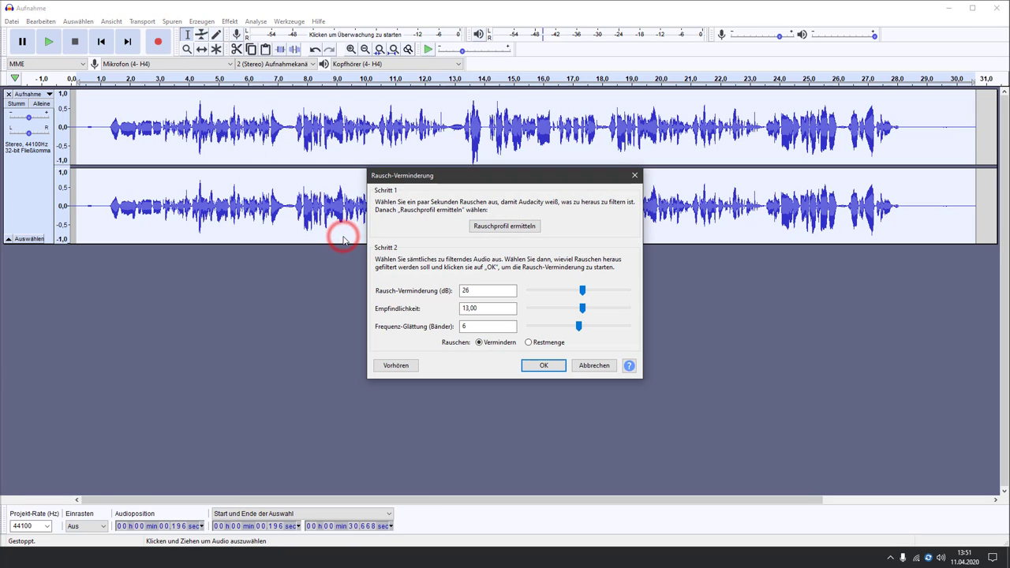
{"action": "left_click", "coordinate": [554, 366]}
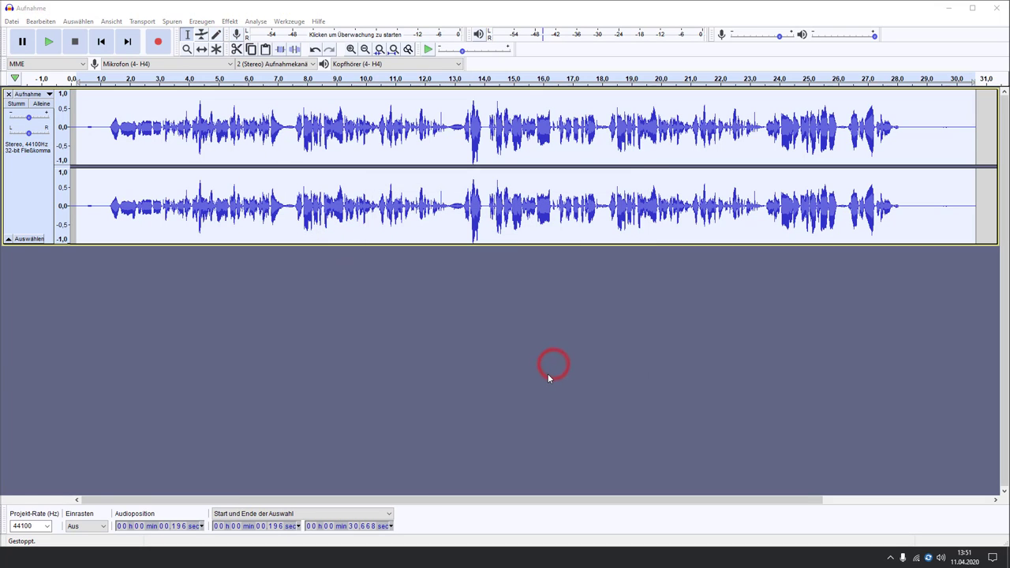
{"action": "left_click", "coordinate": [935, 155]}
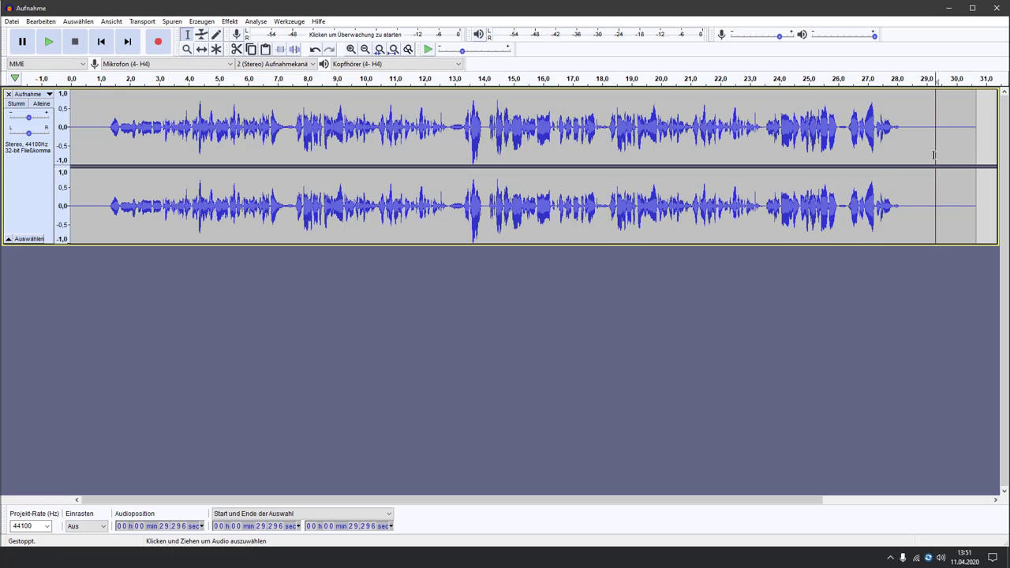